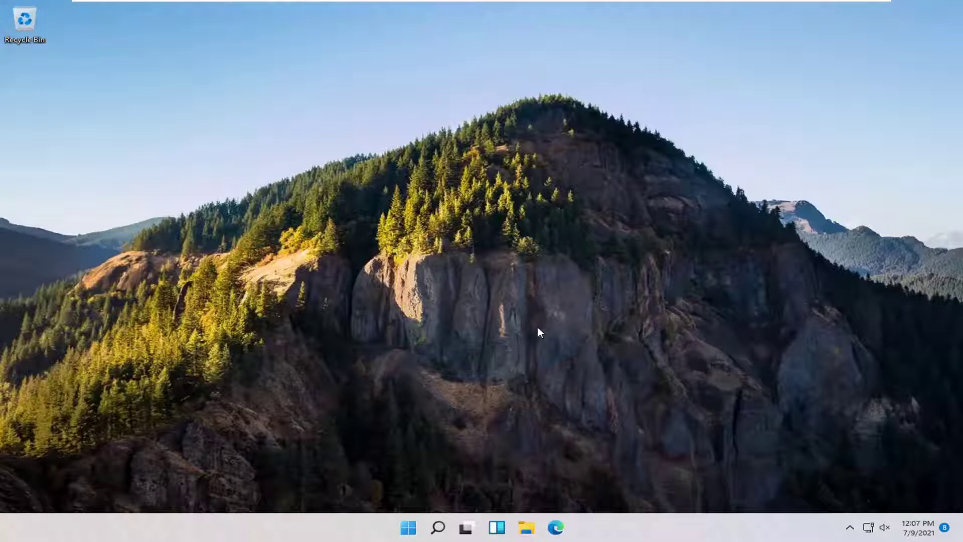
Search for 'windows features' and open Turn Windows features on or off.
left_click(438, 528)
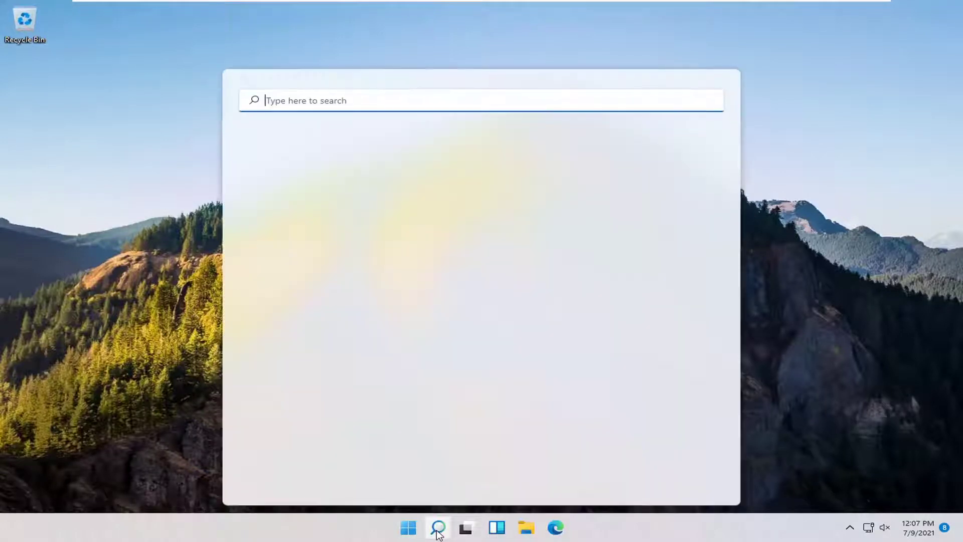
type("w")
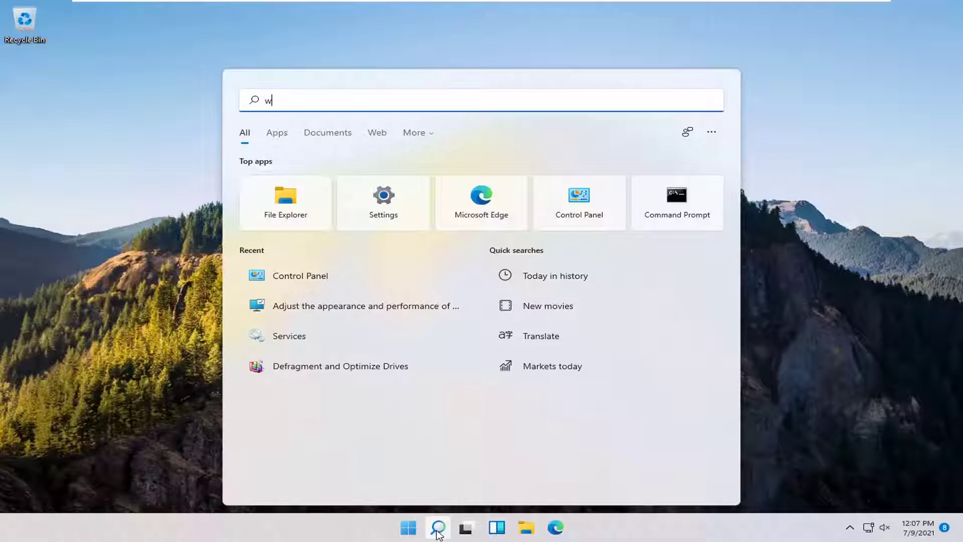
type("indows features")
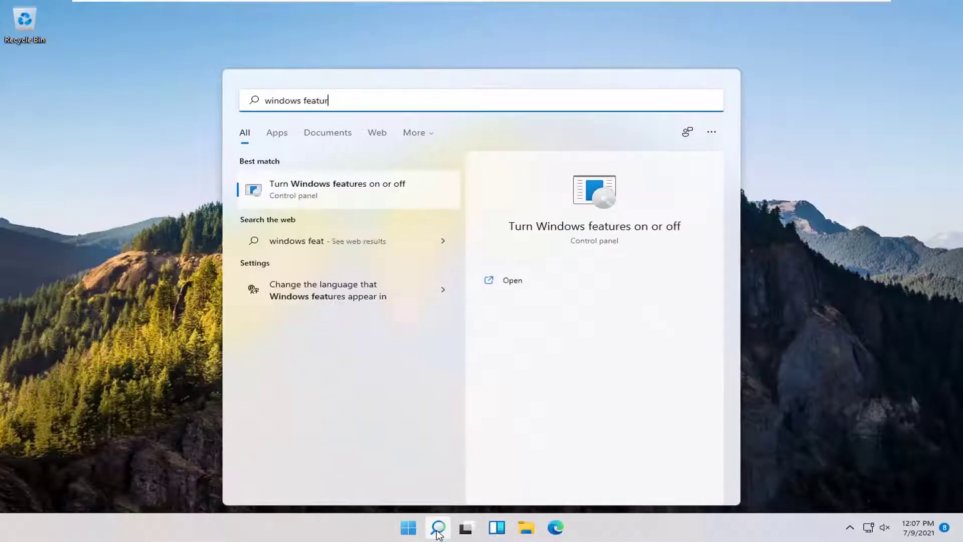
left_click(374, 189)
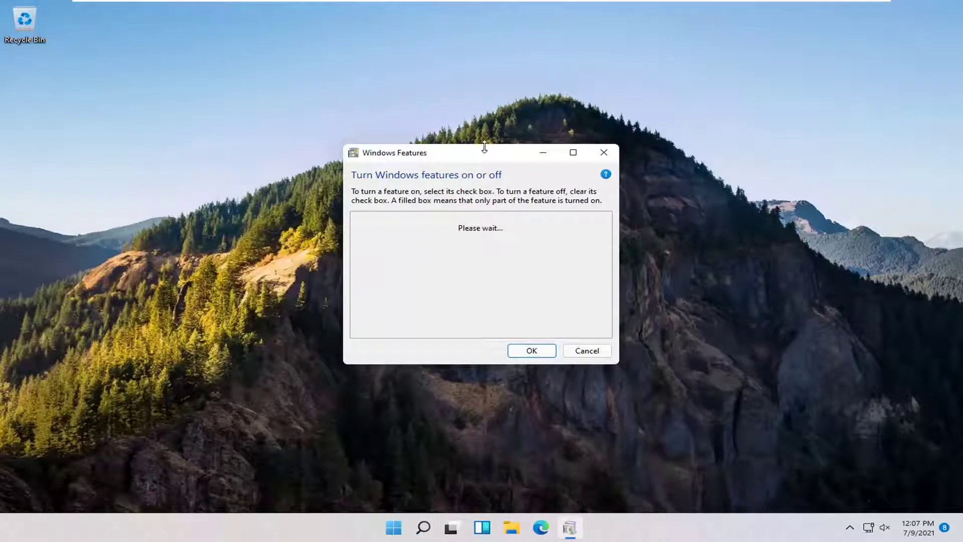
Expand SMB 1.0/CIFS File Sharing Support and tick its SMB 1.0/CIFS Client sub-feature.
left_click_drag(486, 151, 491, 145)
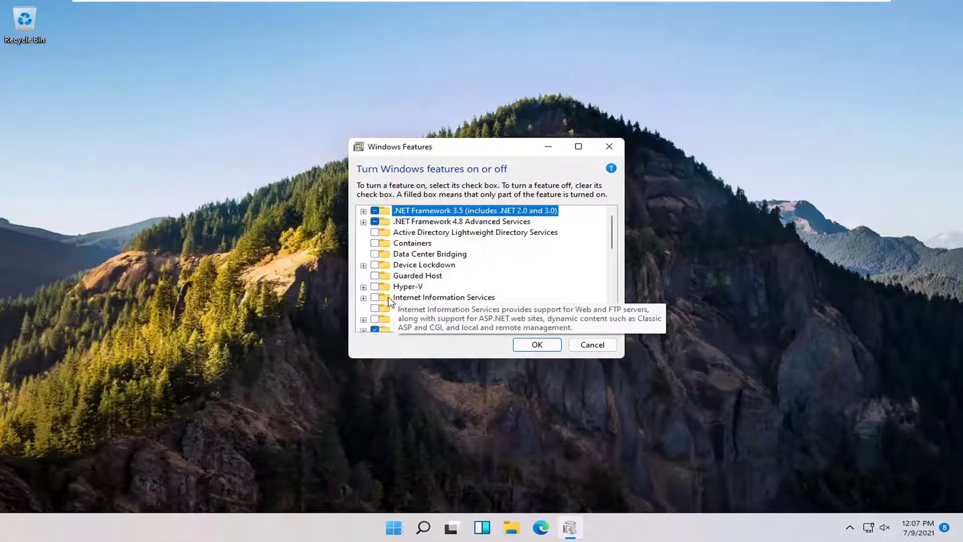
scroll(451, 316, "down", 2)
scroll(449, 318, "down", 4)
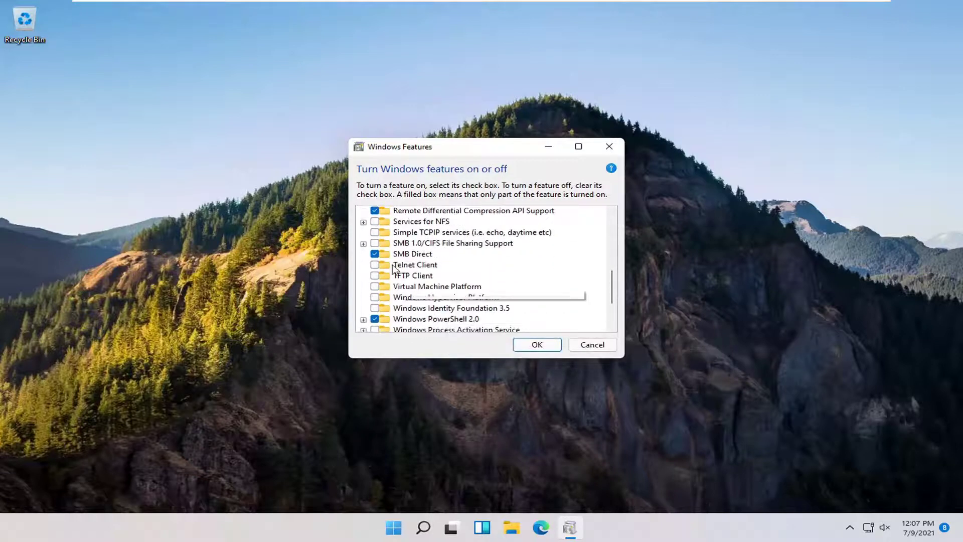
left_click(363, 244)
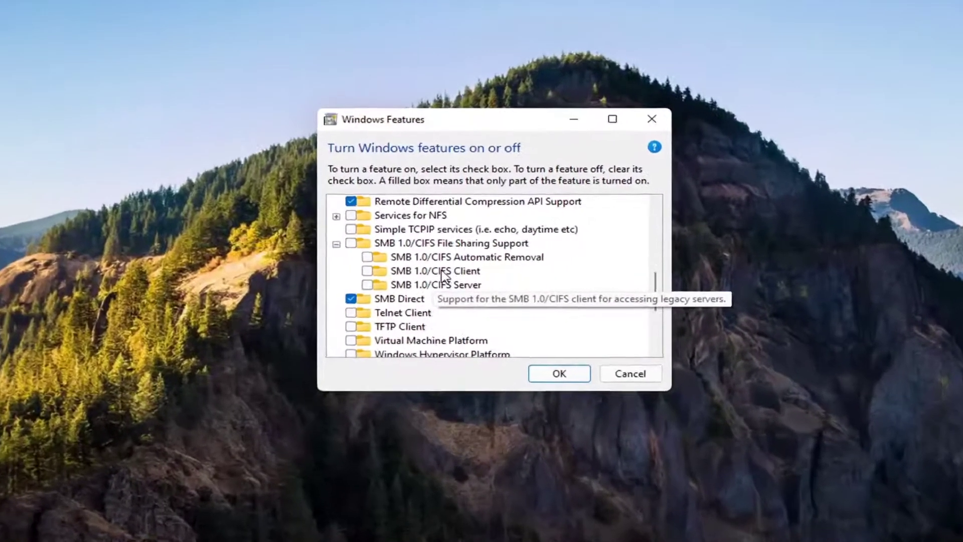
left_click(367, 271)
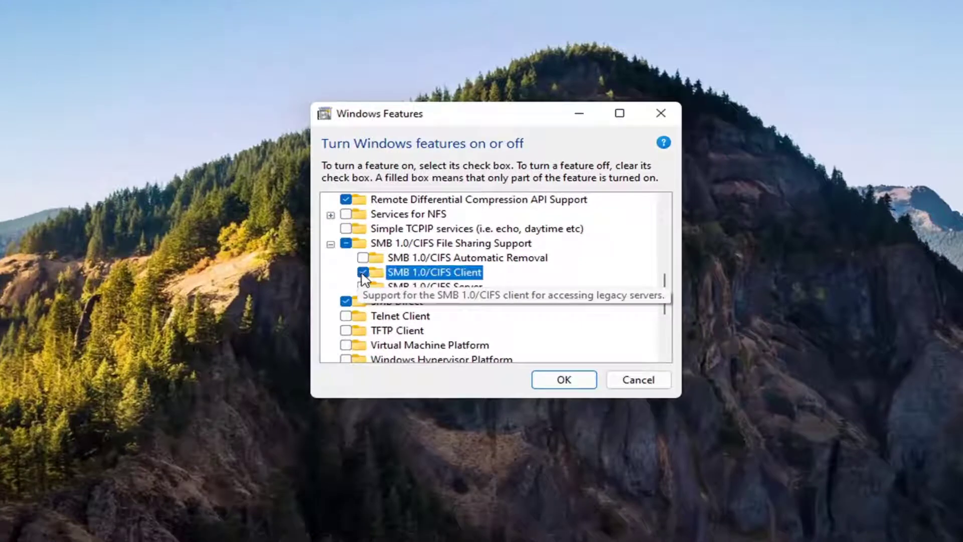
left_click(575, 384)
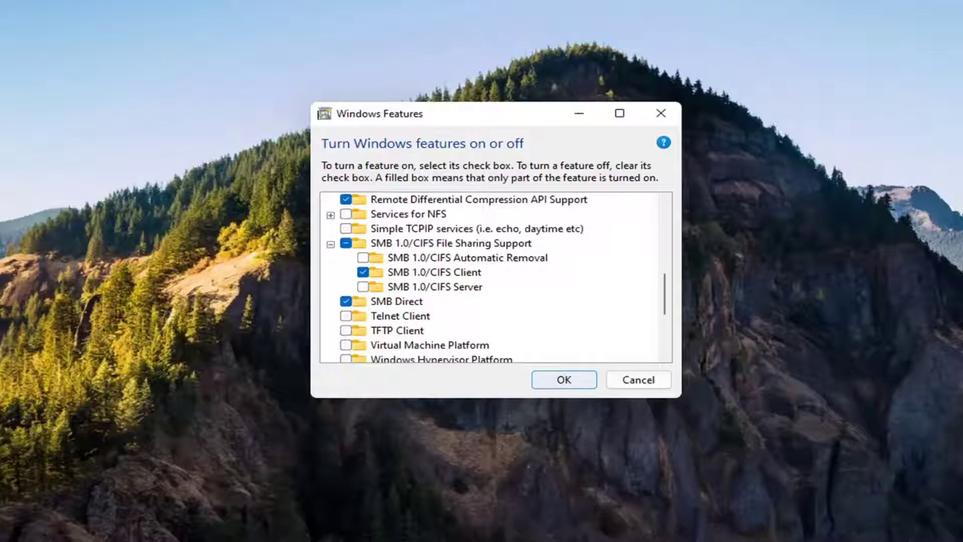
Confirm the Windows Features change and let Windows finish applying the SMB client install.
left_click(564, 379)
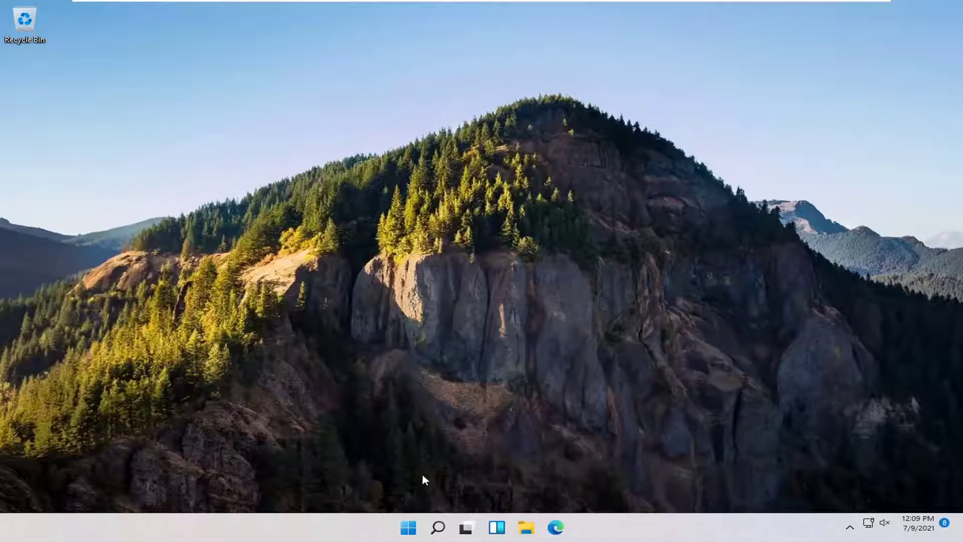
Search for 'control panel' and open Control Panel.
left_click(436, 525)
type("c")
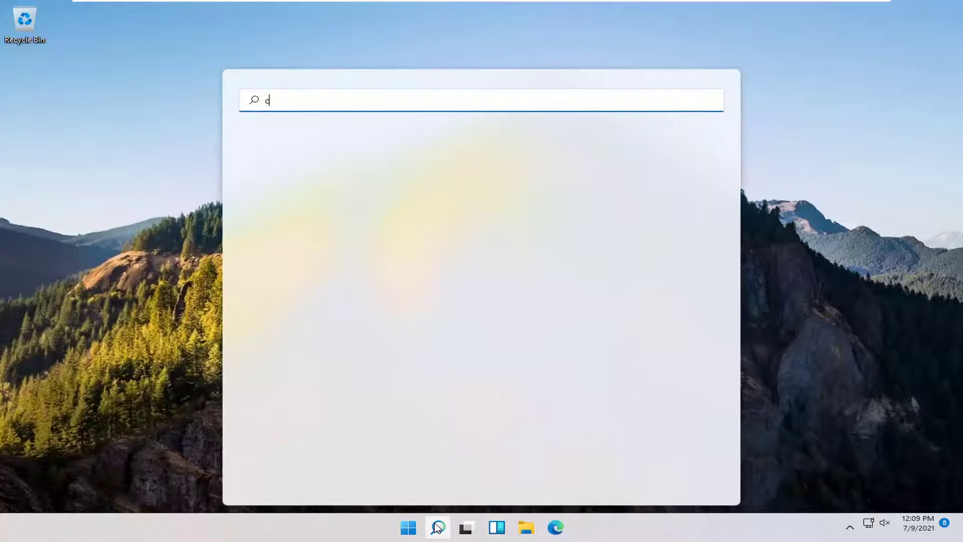
type("ontrol panel")
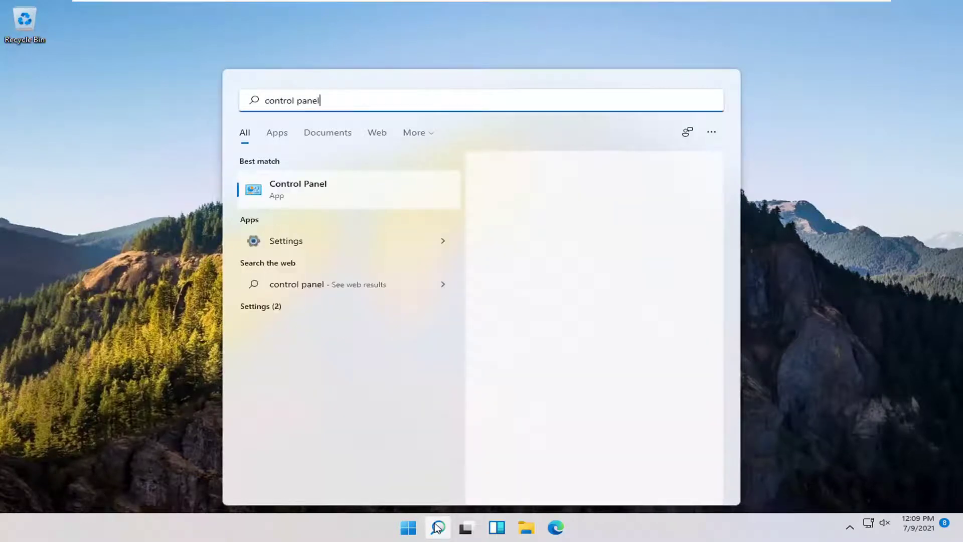
left_click(314, 200)
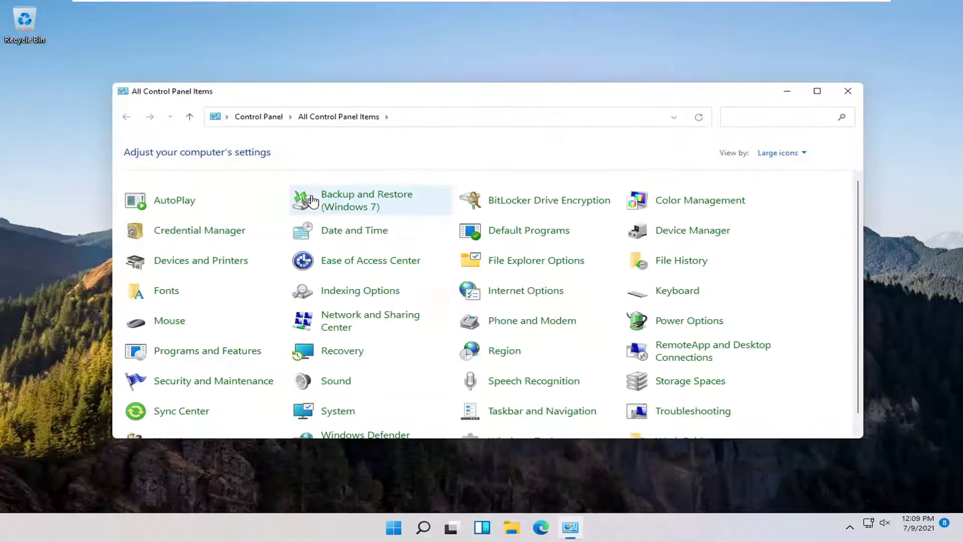
Switch View by to Category and go to Network and Internet > Network and Sharing Center.
left_click(777, 153)
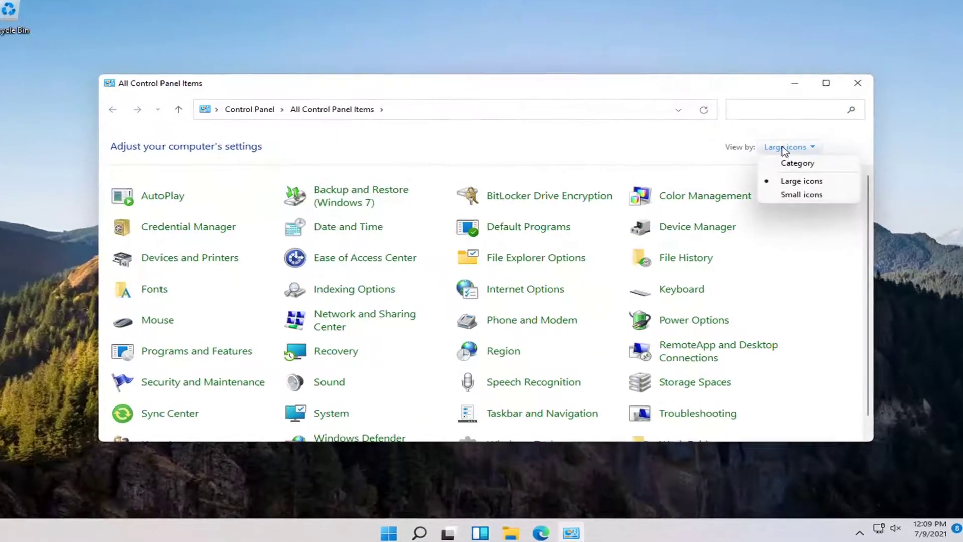
left_click(798, 163)
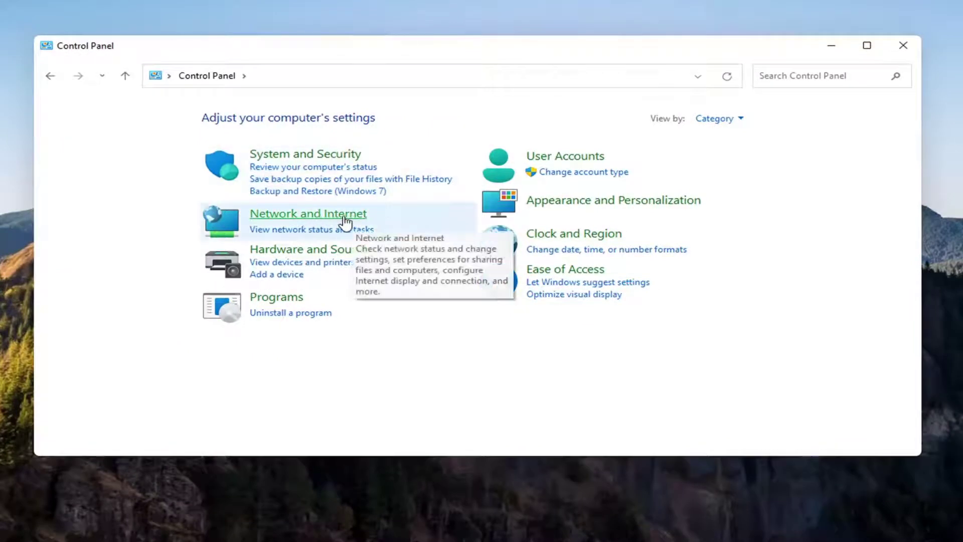
left_click(335, 216)
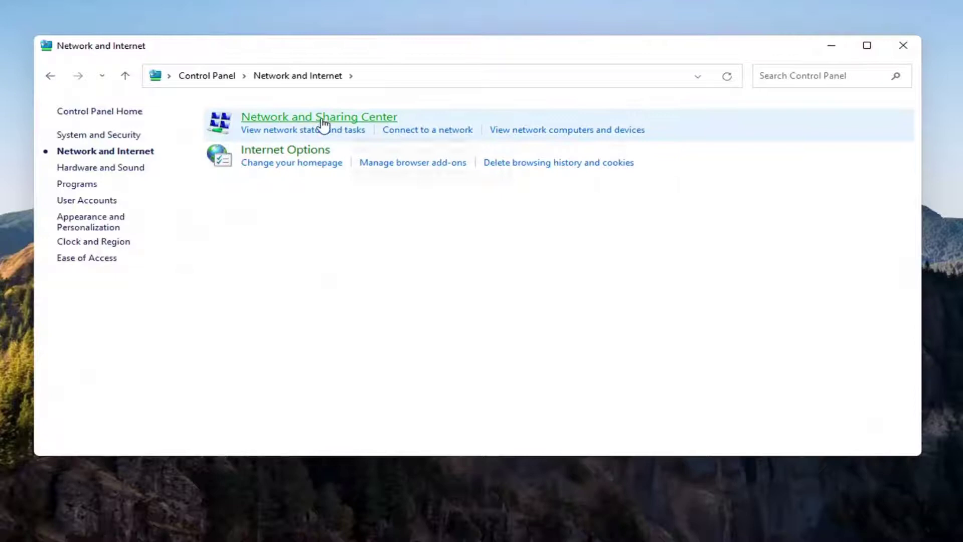
left_click(354, 117)
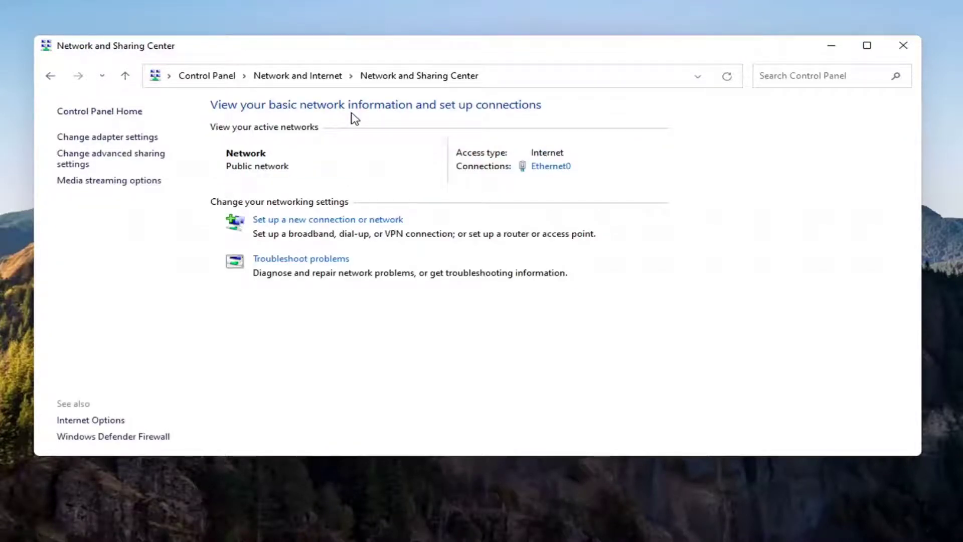
In advanced sharing settings, turn on file and printer sharing for the Private profile.
left_click(80, 165)
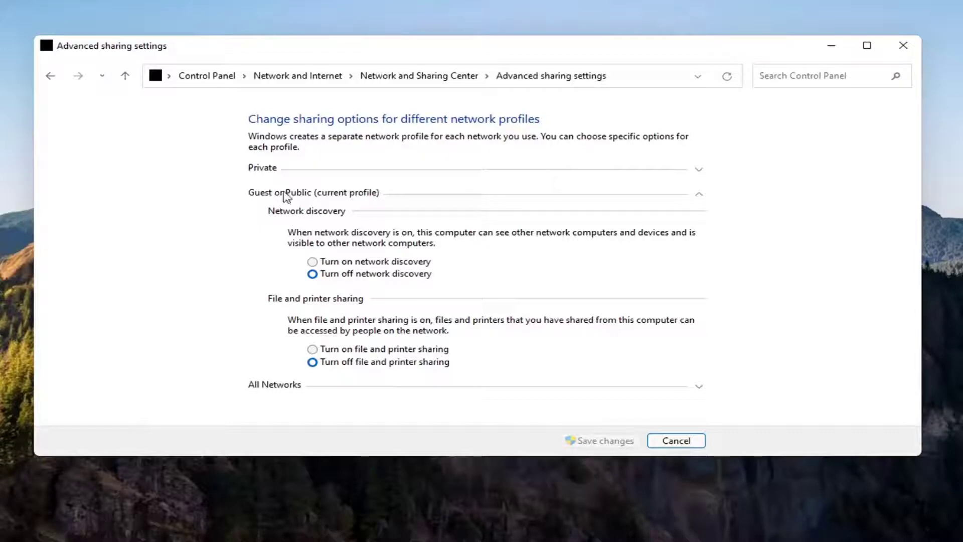
left_click(280, 171)
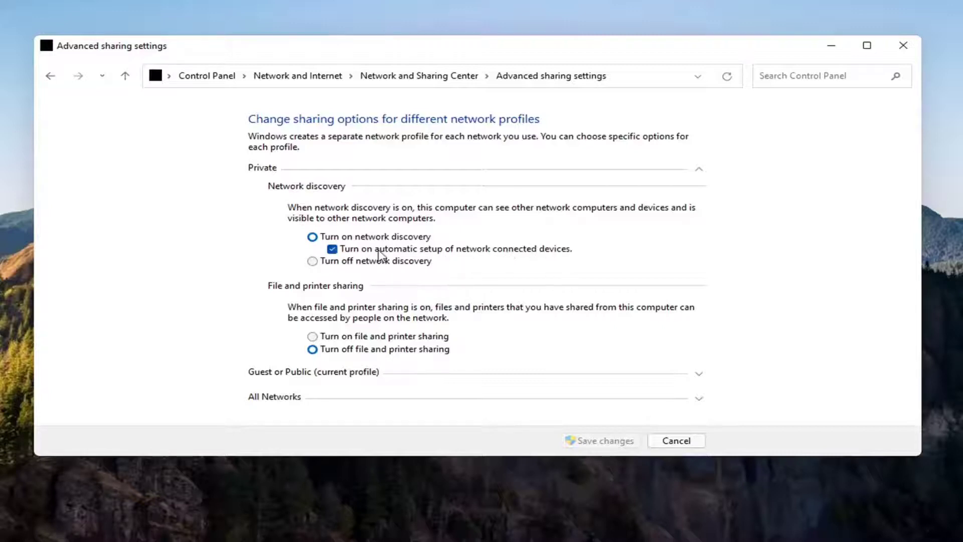
left_click(312, 337)
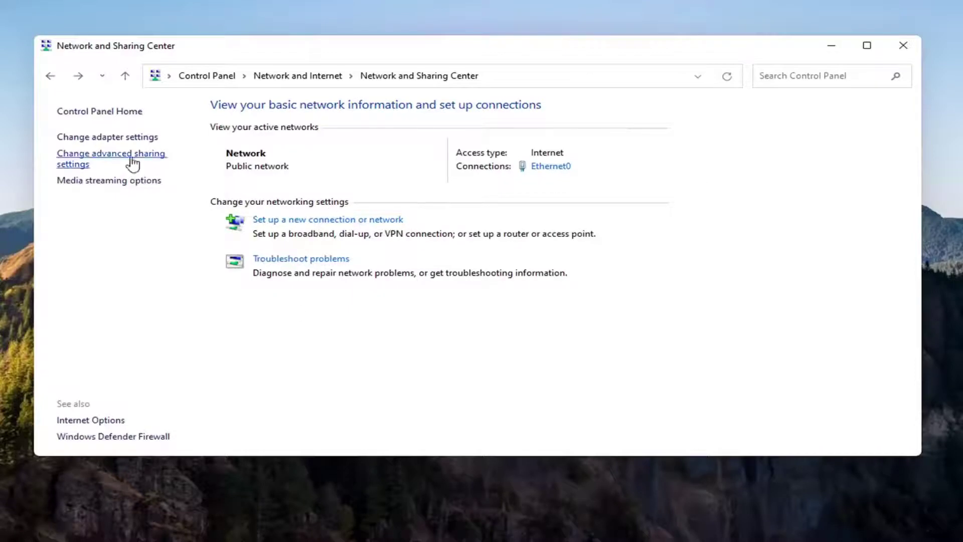
Reopen advanced sharing settings to verify the Private profile options, then close the window.
left_click(132, 164)
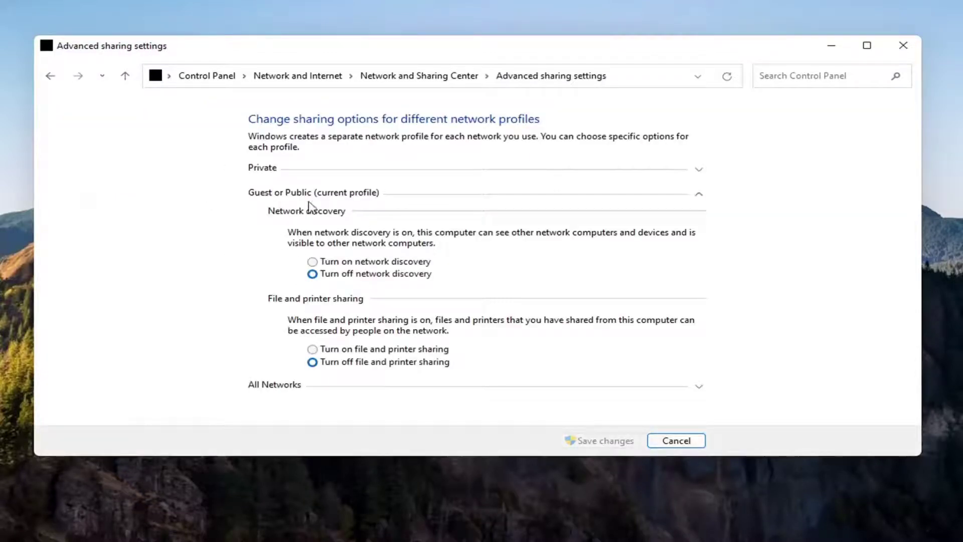
left_click(286, 193)
left_click(284, 169)
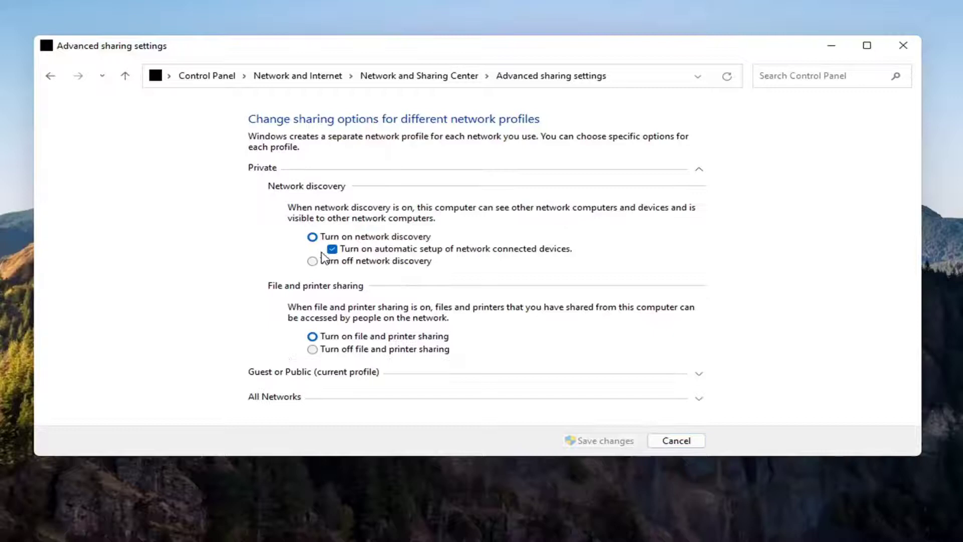
left_click(441, 171)
left_click(441, 171)
left_click(902, 46)
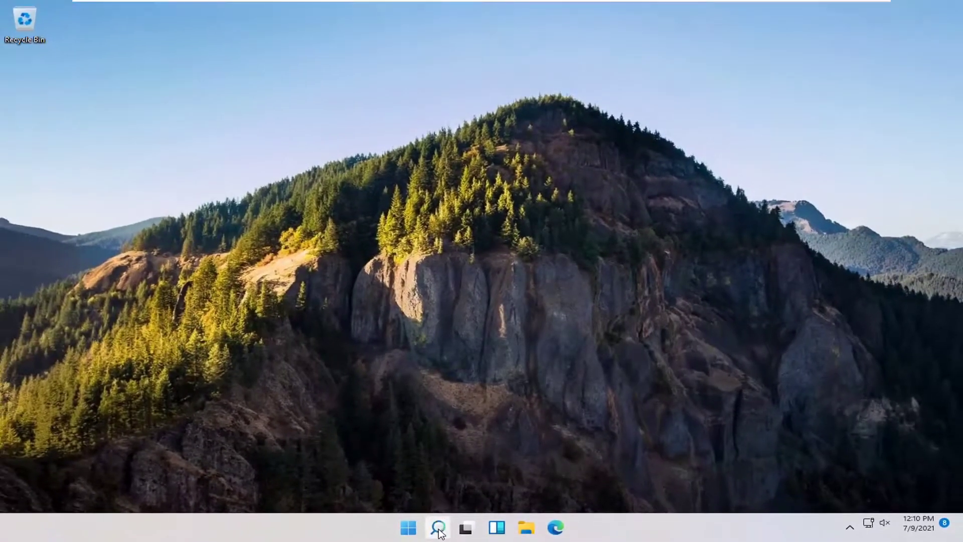
Search for 'services' and launch the Services app.
left_click(439, 529)
type("services")
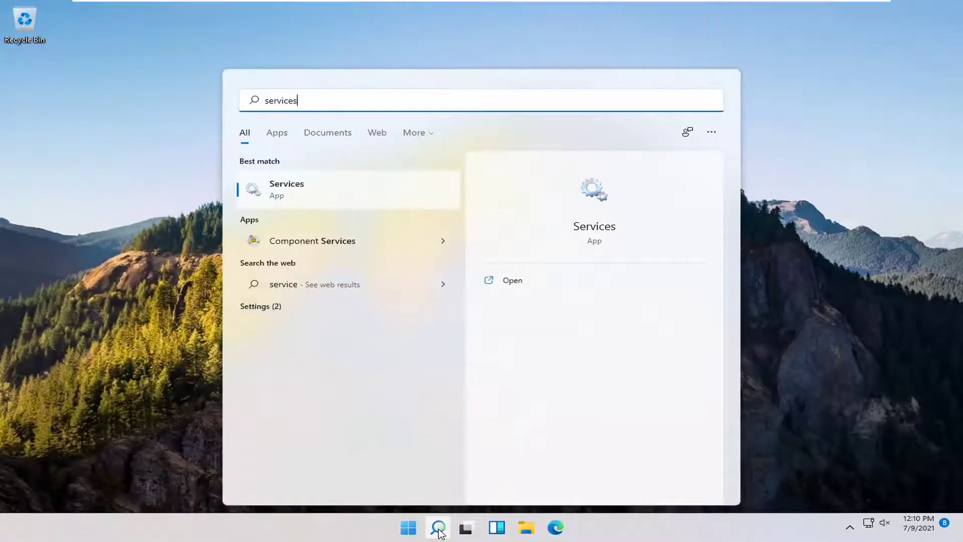
left_click(284, 195)
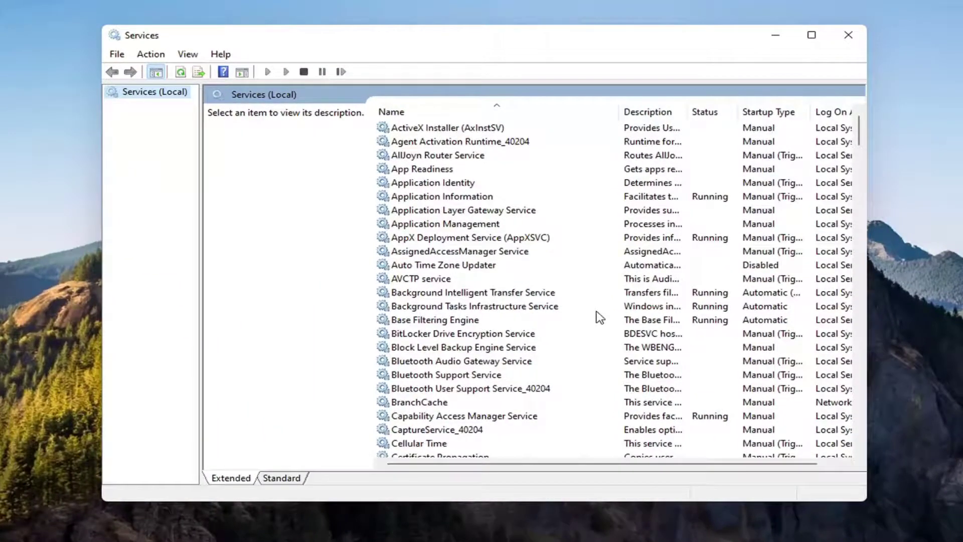
Set Function Discovery Provider Host to Automatic startup and start it.
scroll(582, 341, "down", 16)
scroll(549, 357, "down", 1)
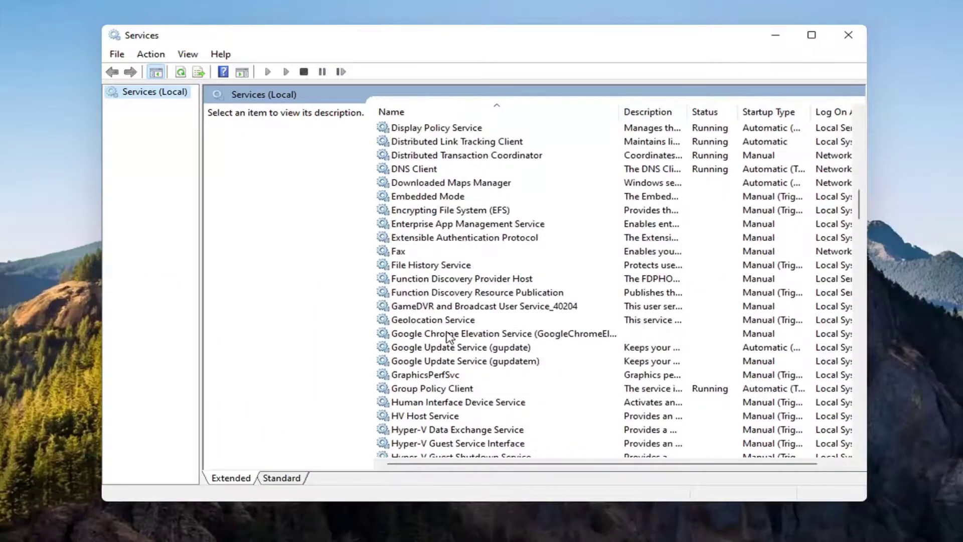
left_click(449, 279)
double_click(475, 279)
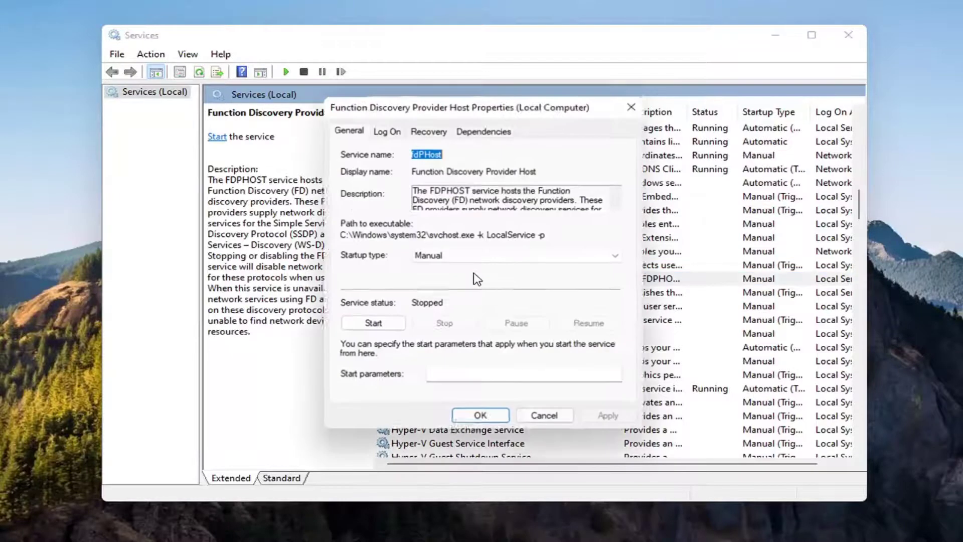
left_click(444, 256)
left_click(441, 278)
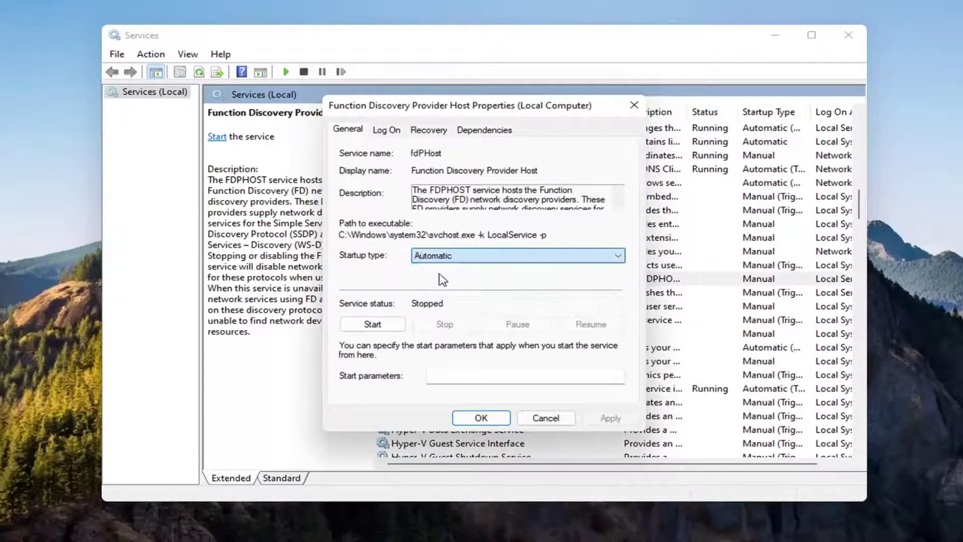
left_click(372, 325)
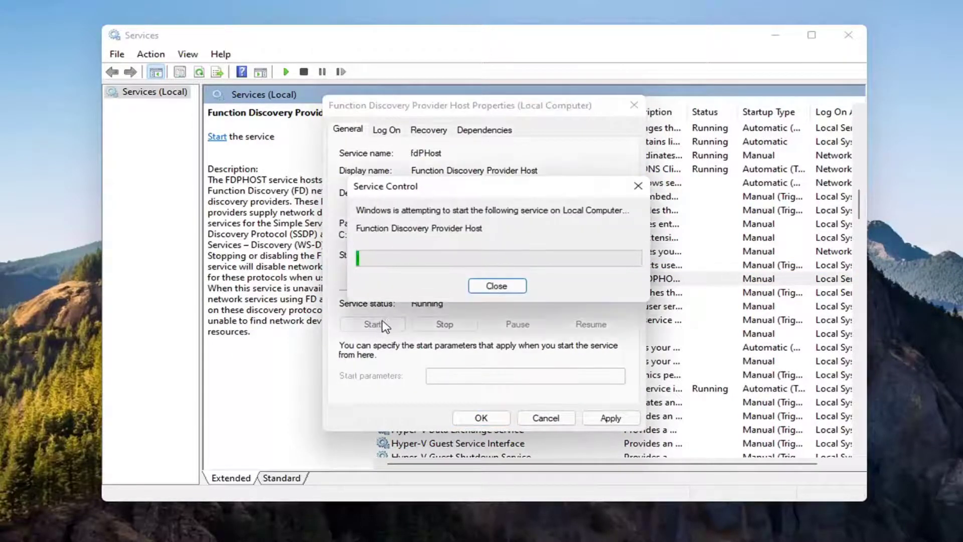
left_click(608, 418)
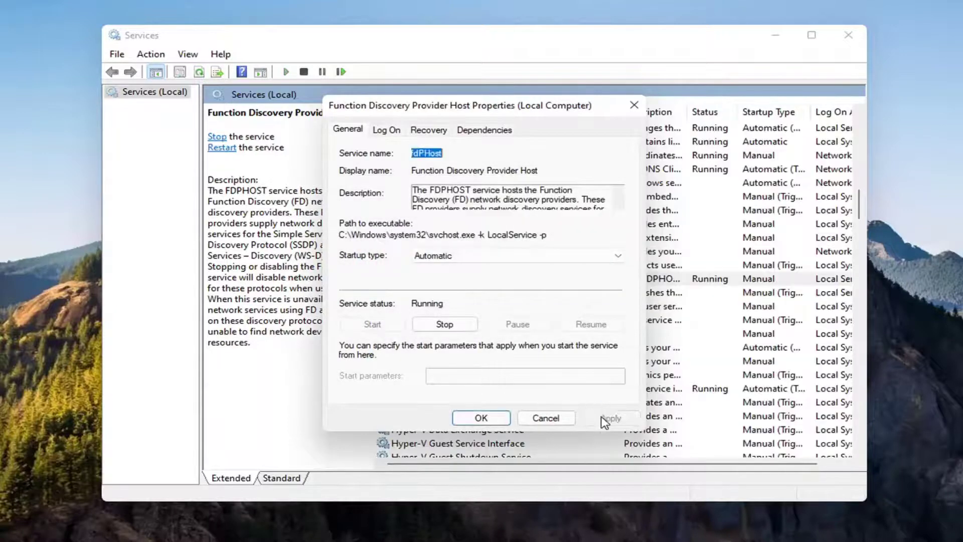
left_click(481, 418)
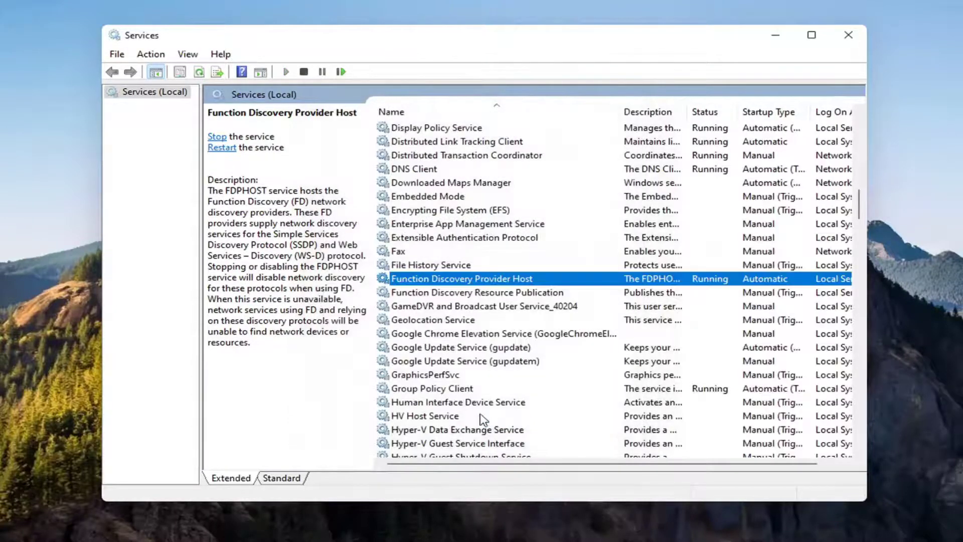
Set Function Discovery Resource Publication to Automatic startup and start it.
left_click(449, 295)
double_click(450, 297)
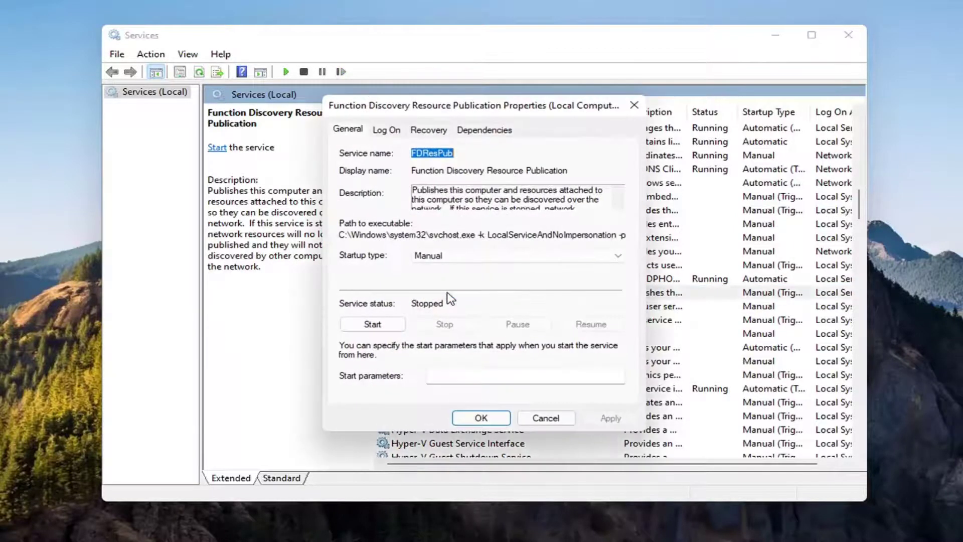
left_click(458, 257)
left_click(459, 279)
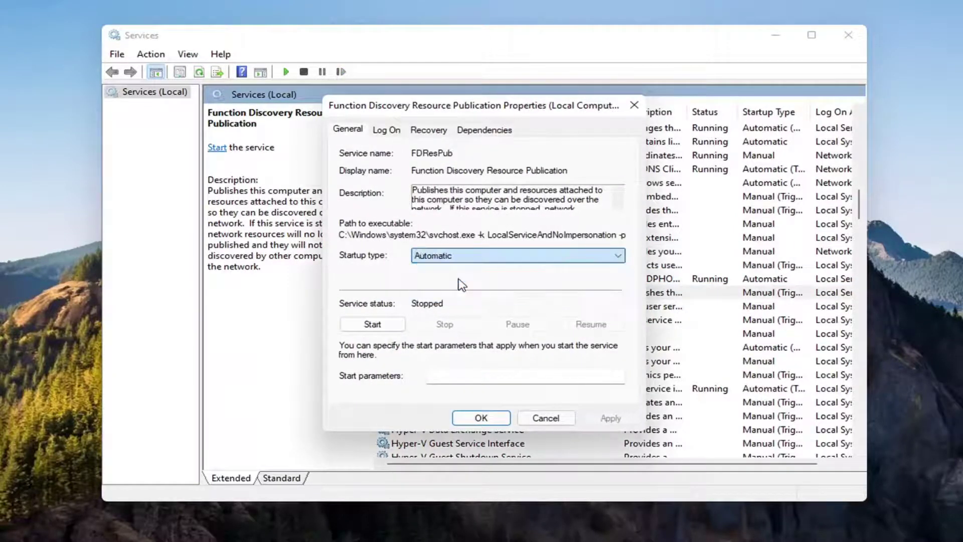
left_click(362, 325)
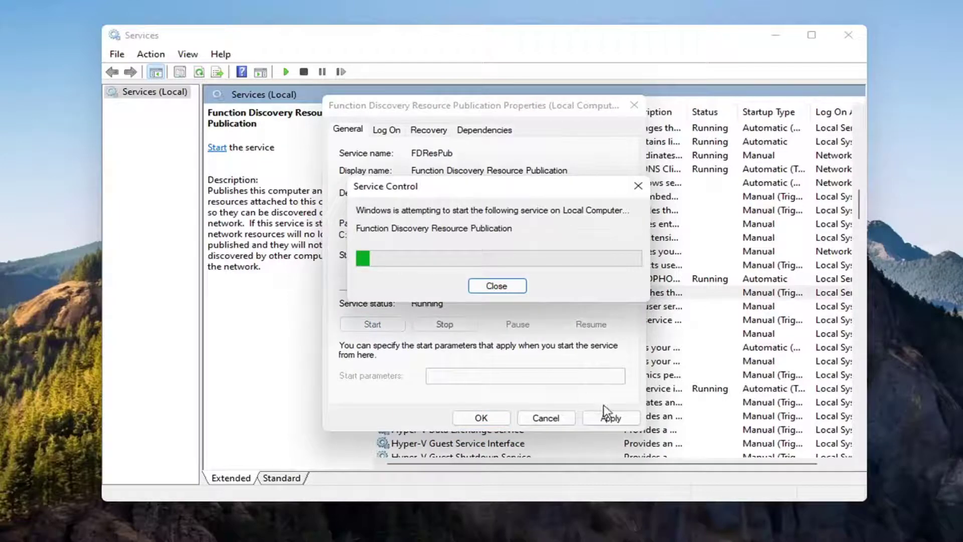
left_click(610, 419)
left_click(481, 418)
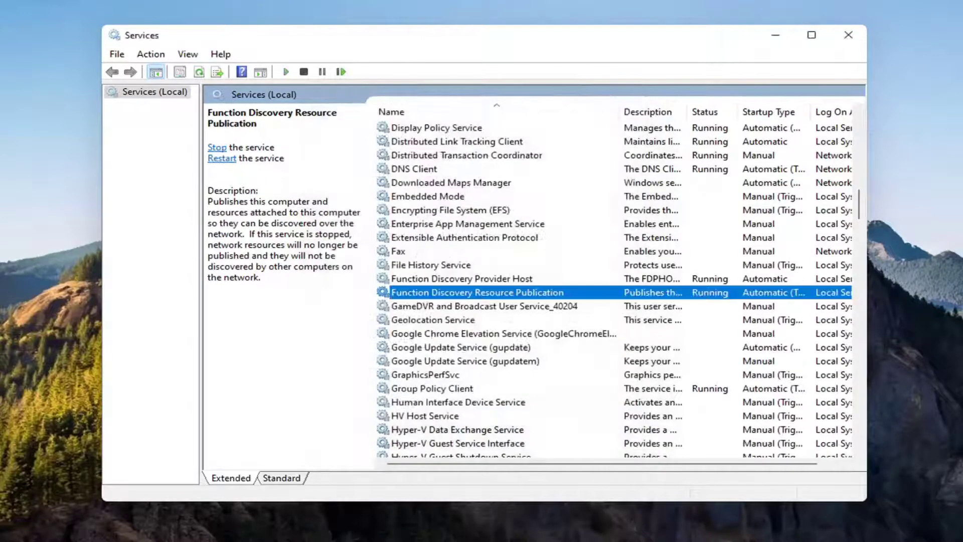
Set the SSDP Discovery service's startup type to Automatic.
scroll(506, 331, "down", 14)
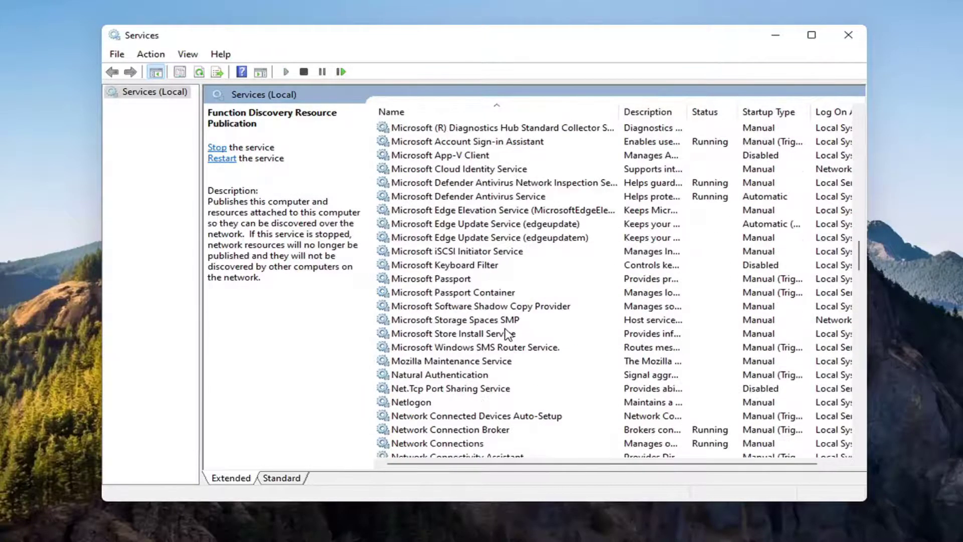
scroll(507, 331, "down", 13)
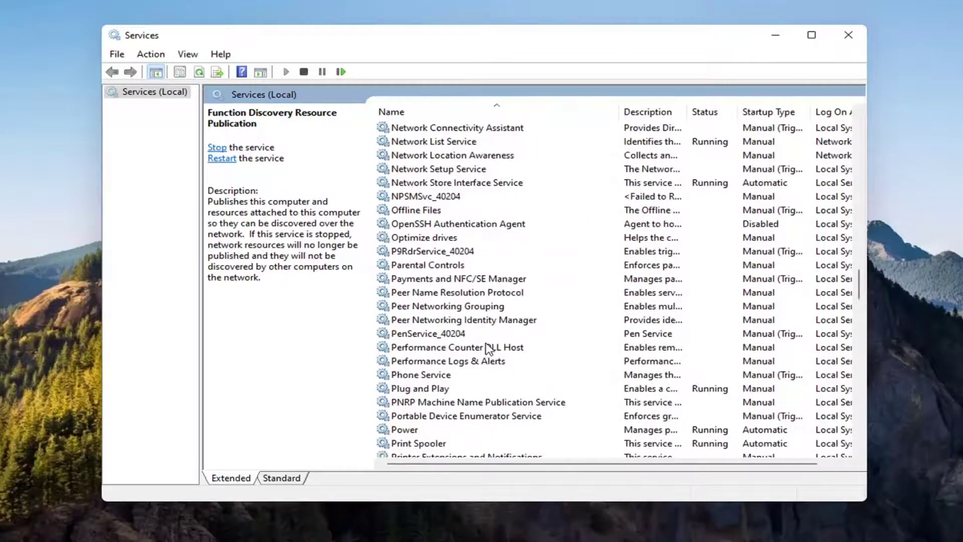
scroll(552, 331, "down", 8)
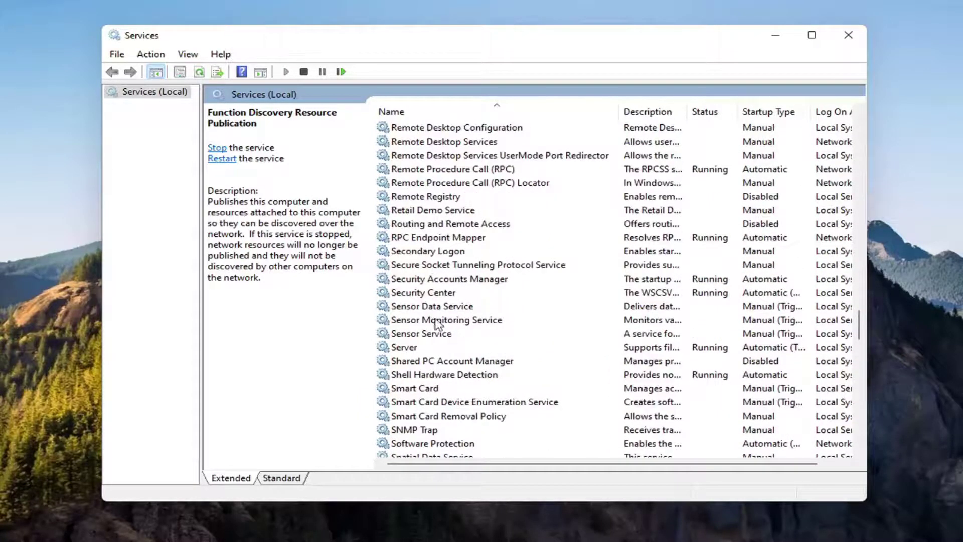
left_click(424, 402)
scroll(420, 396, "down", 2)
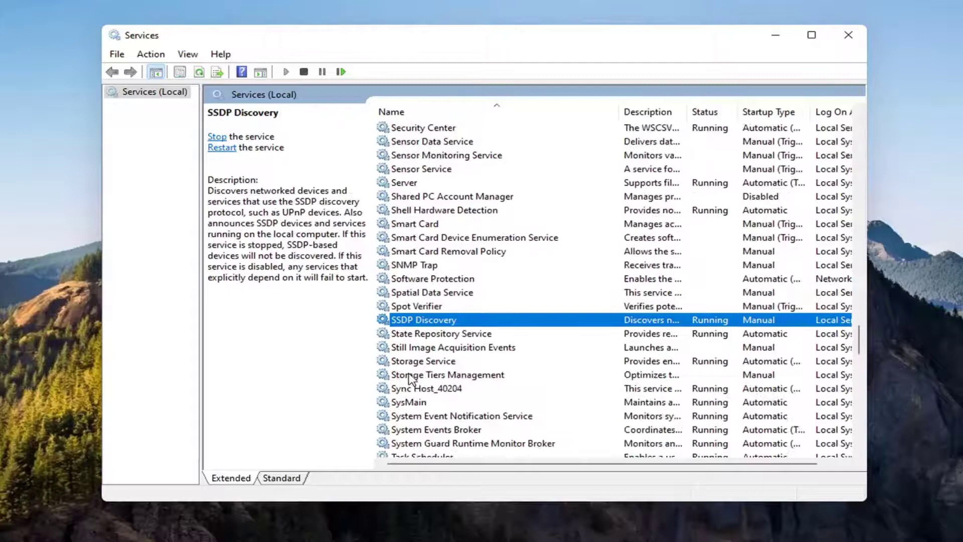
double_click(415, 321)
left_click(433, 255)
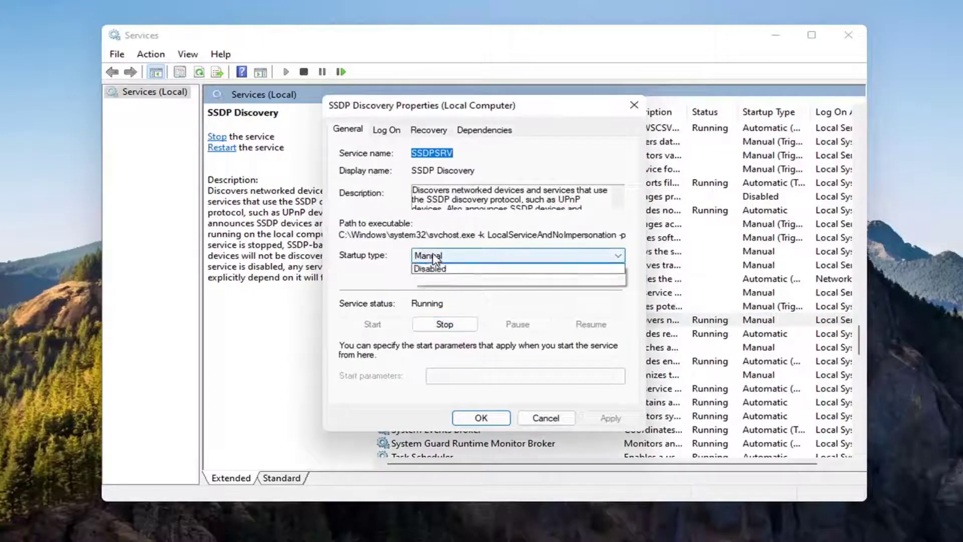
left_click(432, 279)
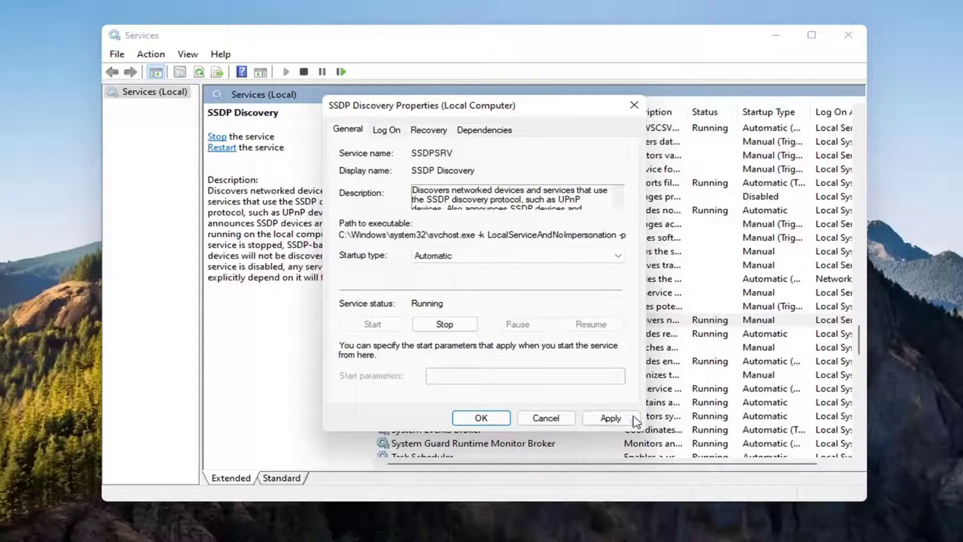
left_click(606, 417)
left_click(482, 417)
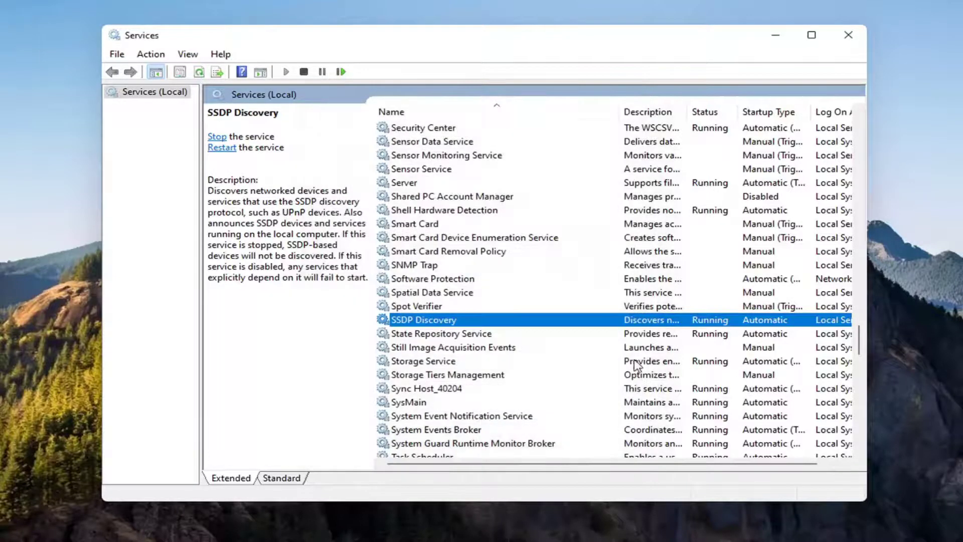
Set UPnP Device Host to Automatic startup and start the service.
scroll(515, 335, "down", 6)
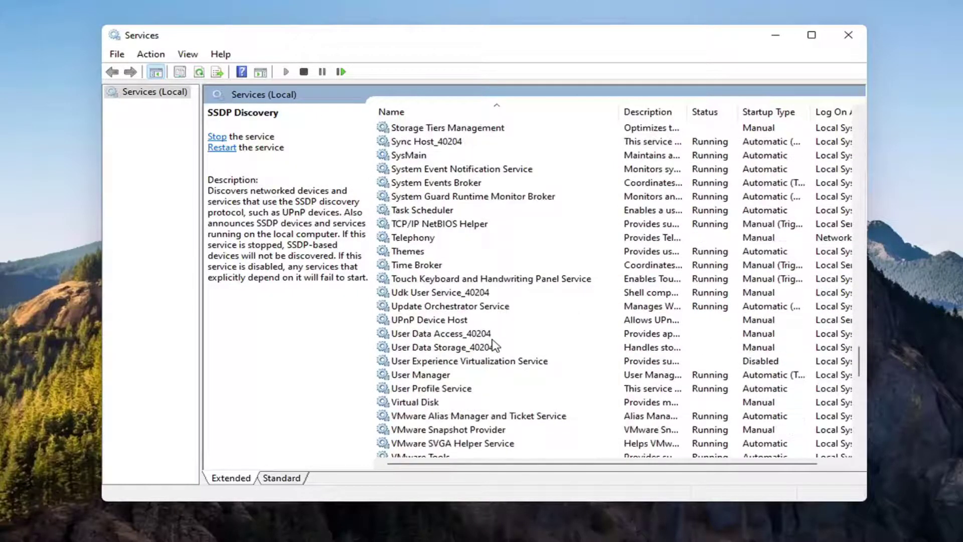
left_click(425, 320)
double_click(430, 320)
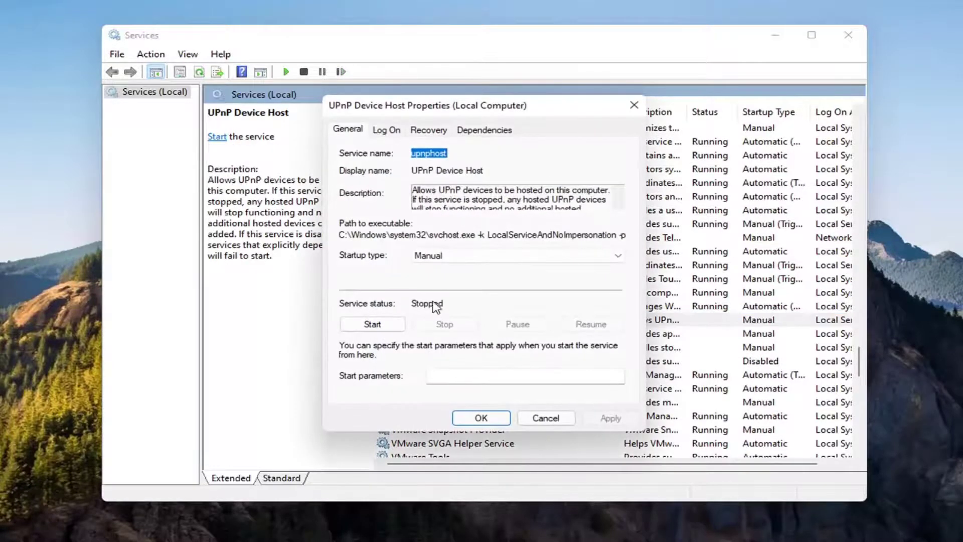
left_click(440, 256)
left_click(438, 279)
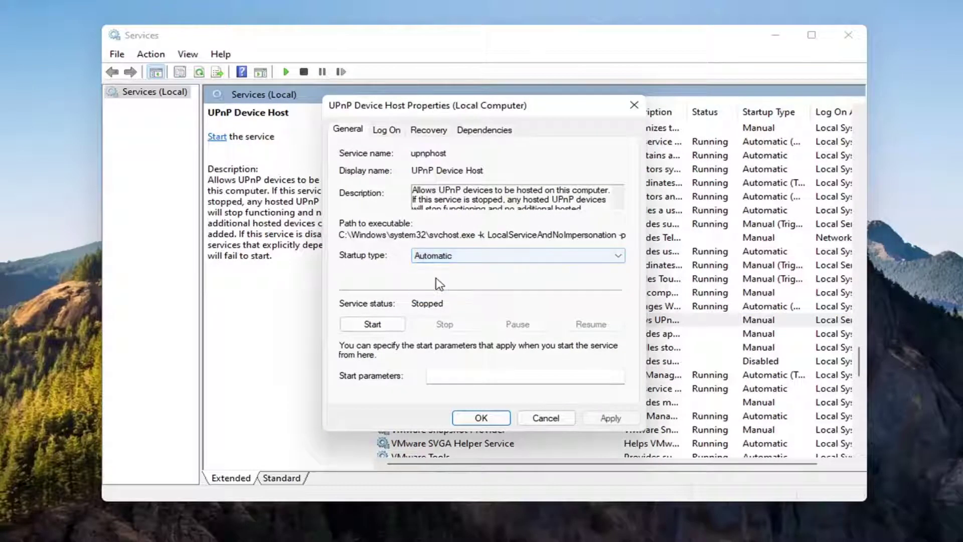
left_click(384, 323)
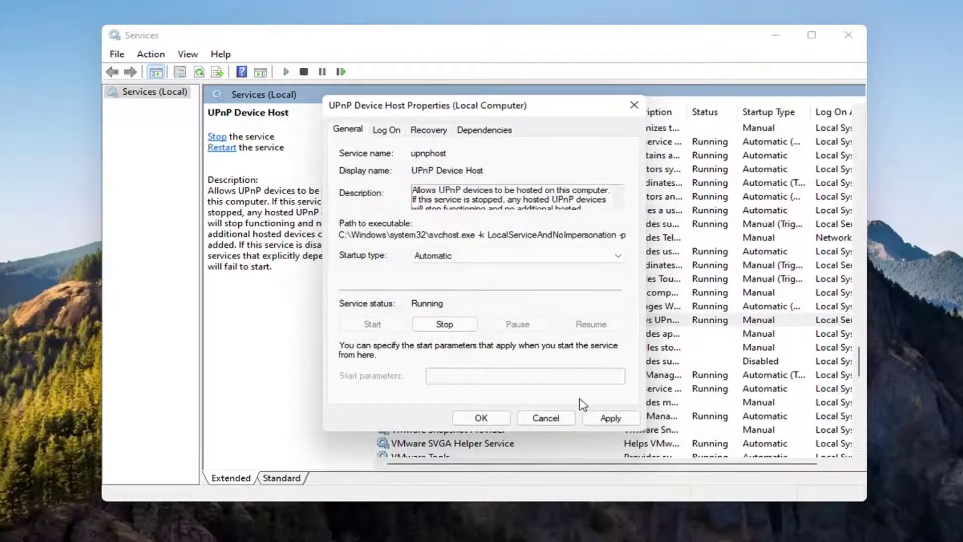
left_click(606, 419)
left_click(472, 418)
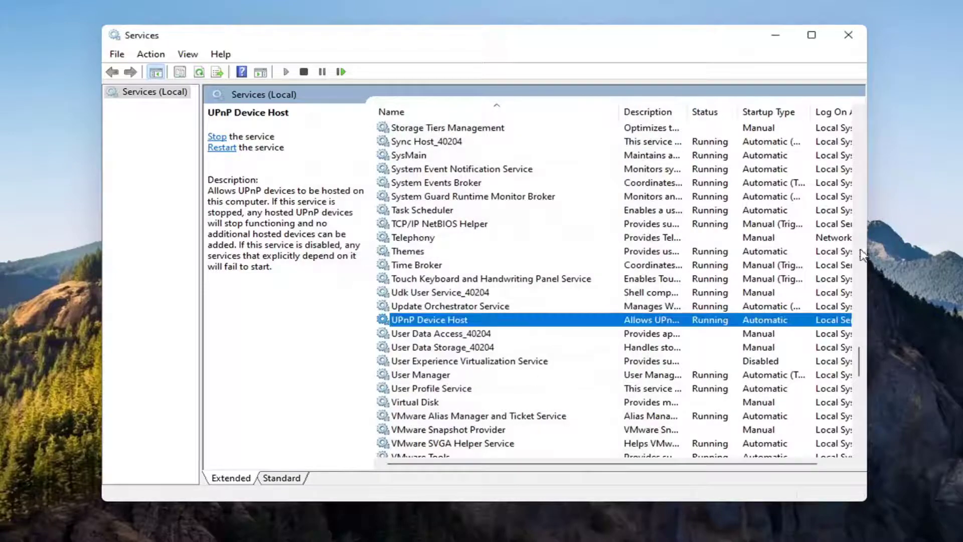
Close Services and bring up the Start menu's Shut down or sign out options, including Restart.
left_click(848, 35)
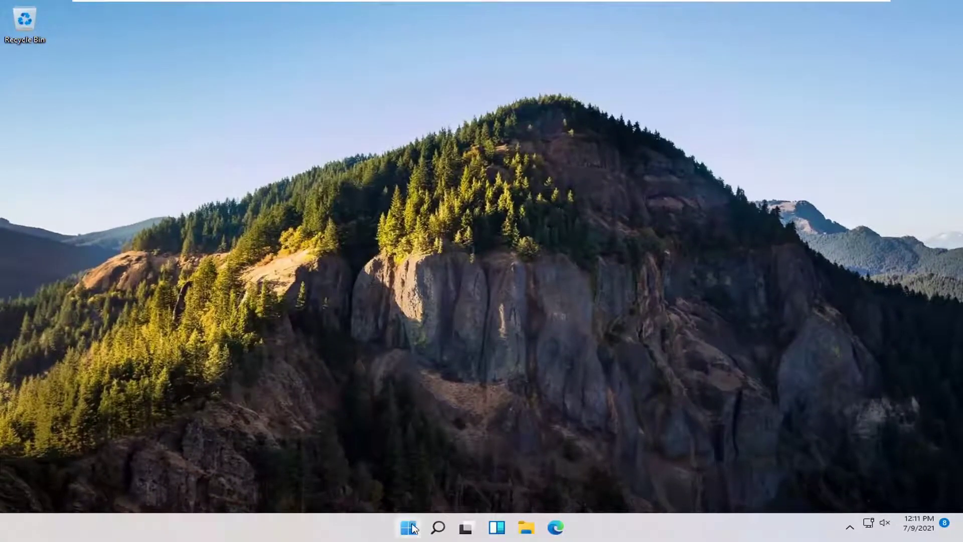
right_click(408, 534)
mouse_move(451, 480)
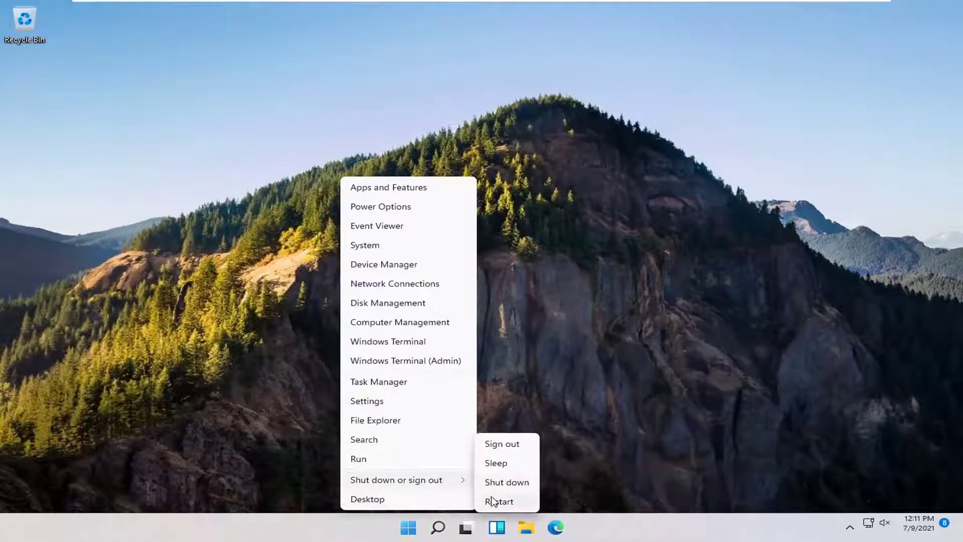